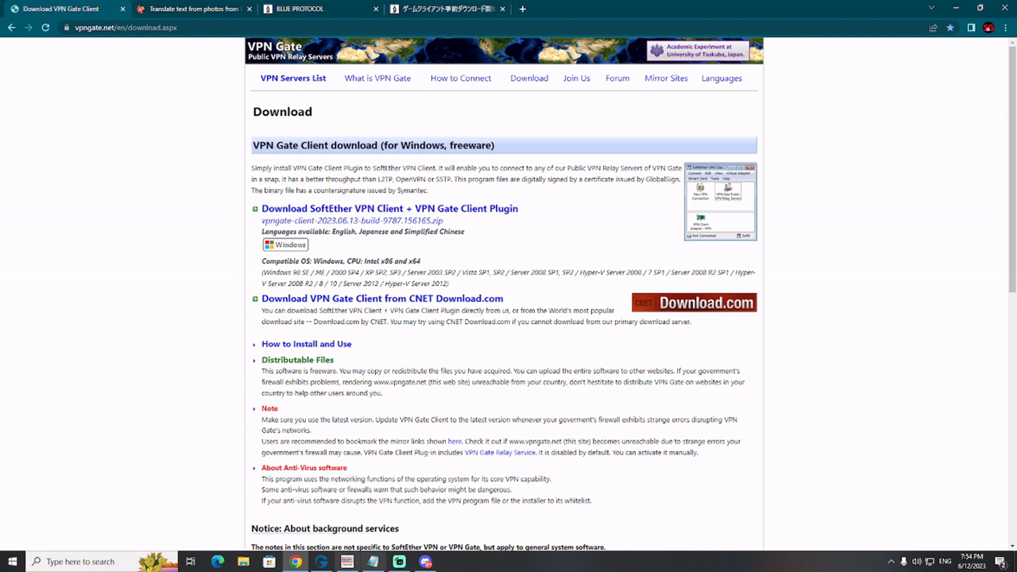
- Look over the Bandai Namco Launcher and the VPN Gate public relay server list in SoftEther VPN Client Manager
left_click(347, 561)
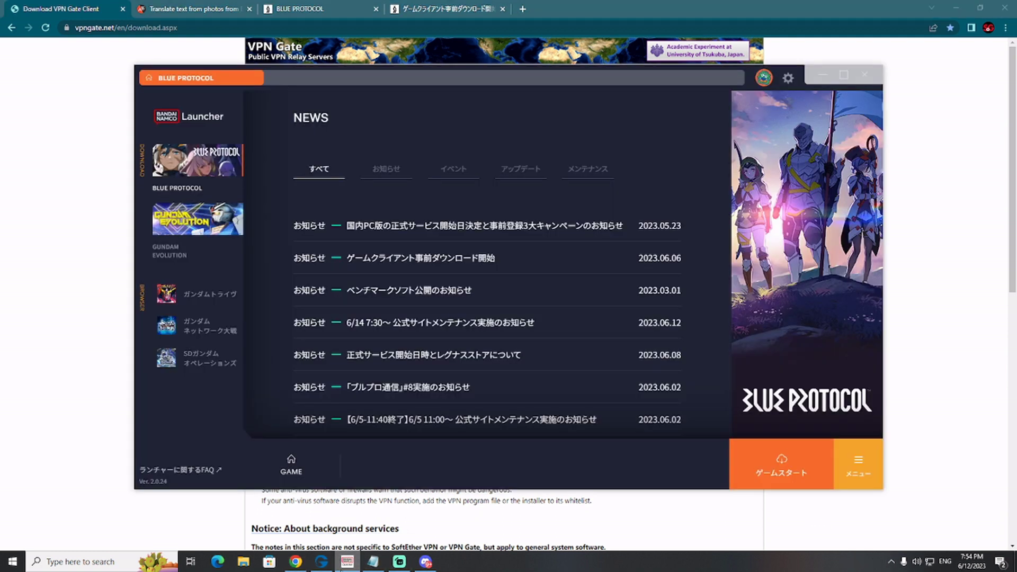
left_click(347, 562)
left_click(890, 561)
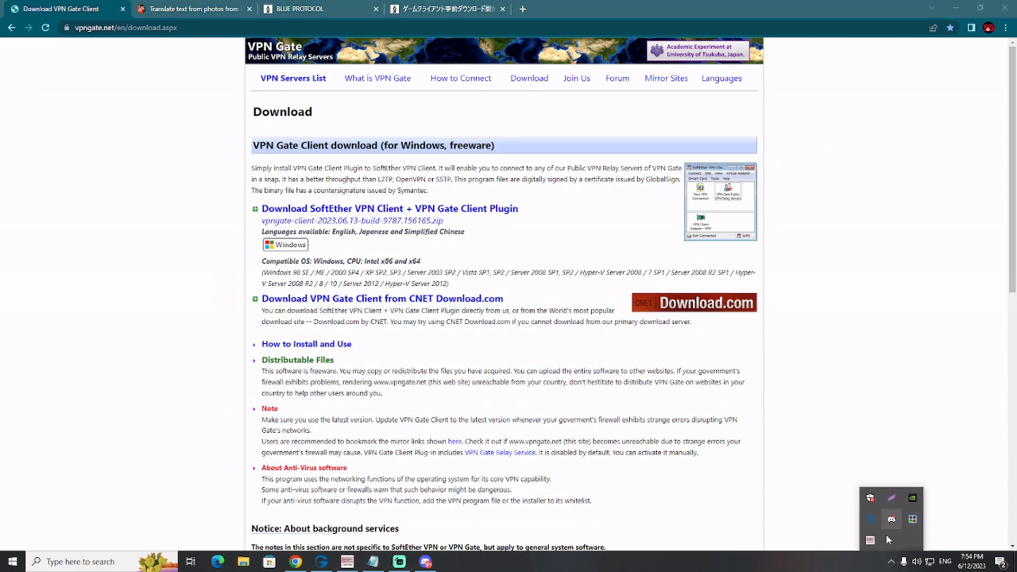
right_click(912, 519)
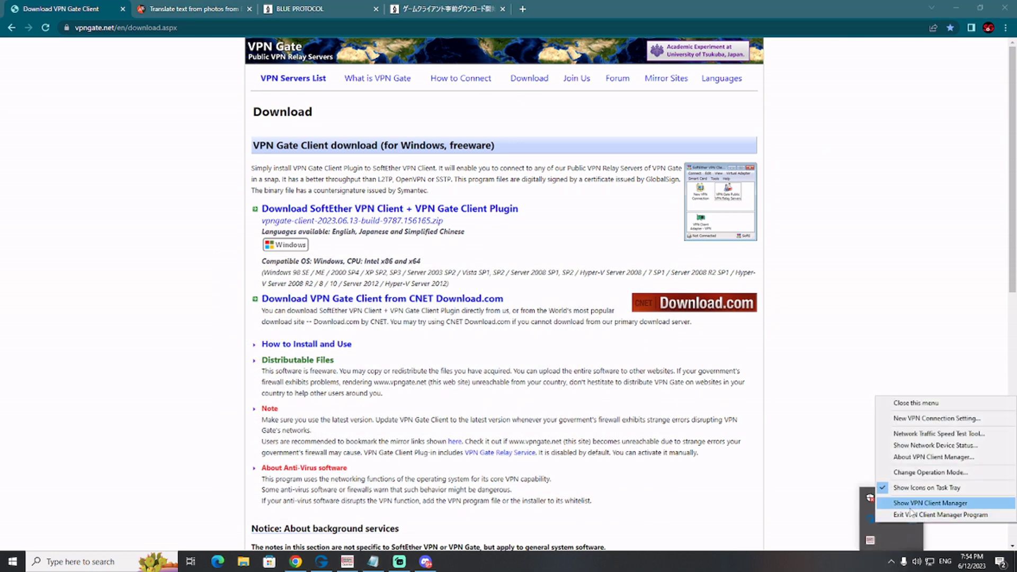
left_click(919, 503)
double_click(394, 173)
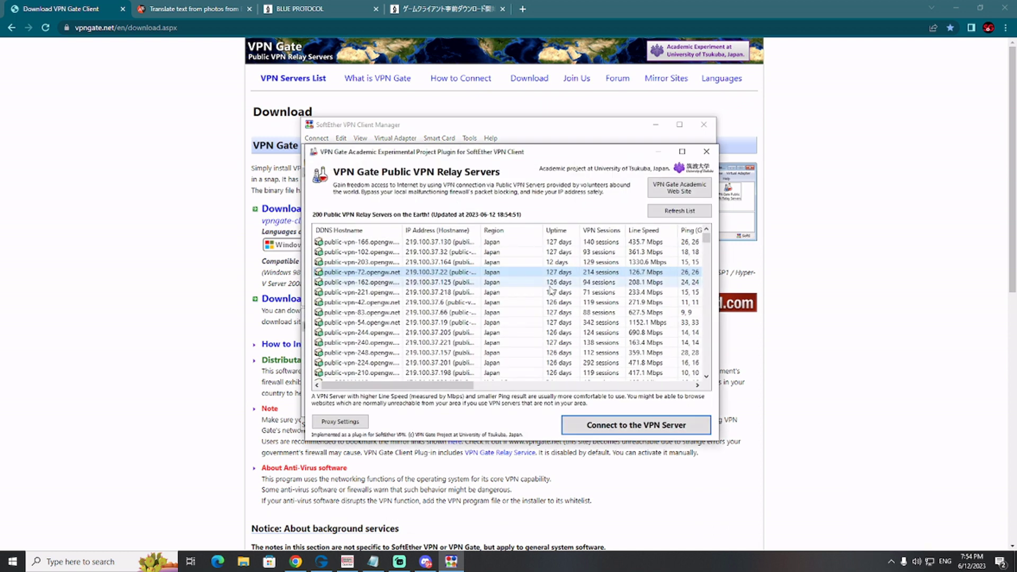
scroll(550, 290, "down", 5)
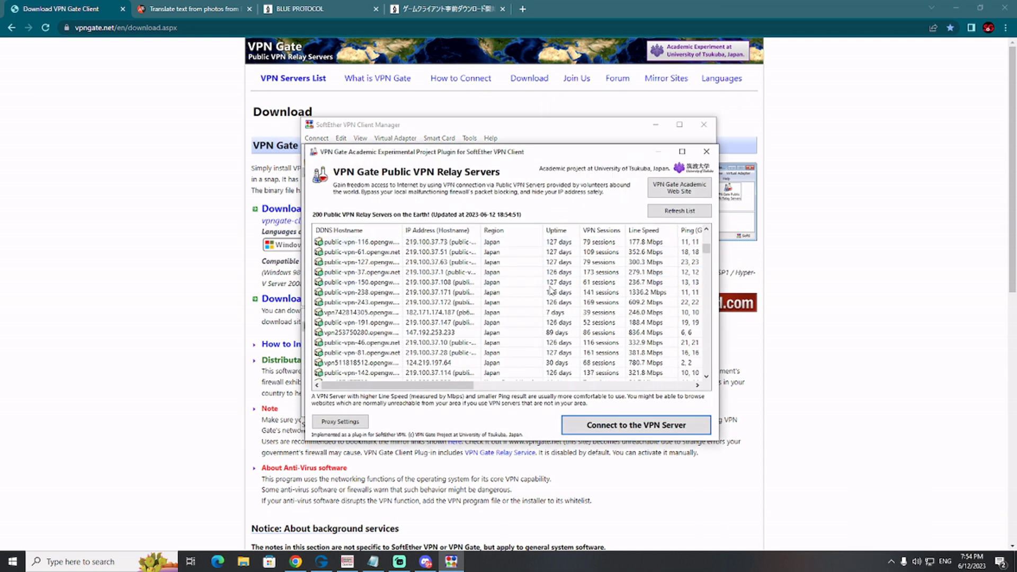
left_click(705, 152)
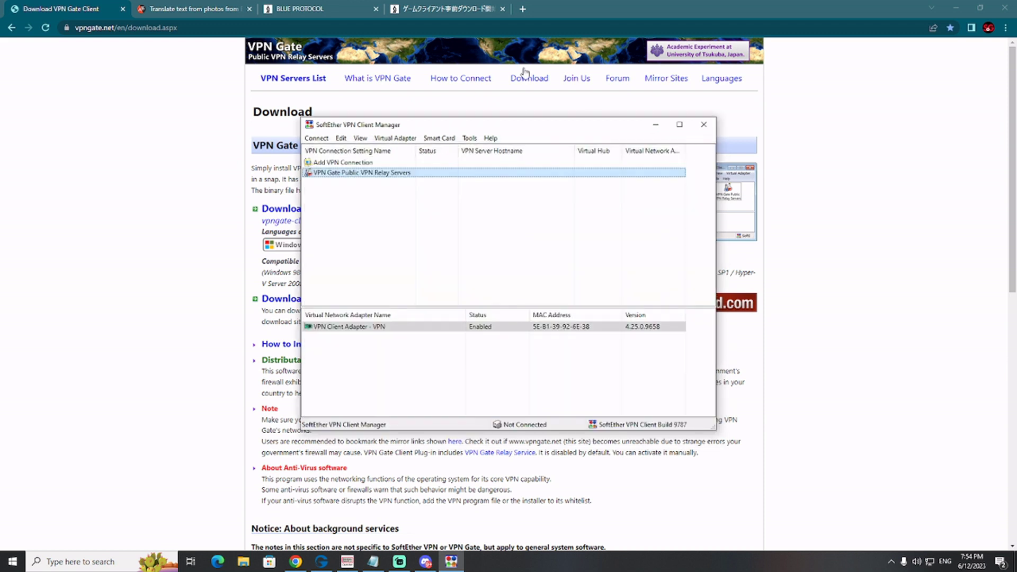
left_click(158, 8)
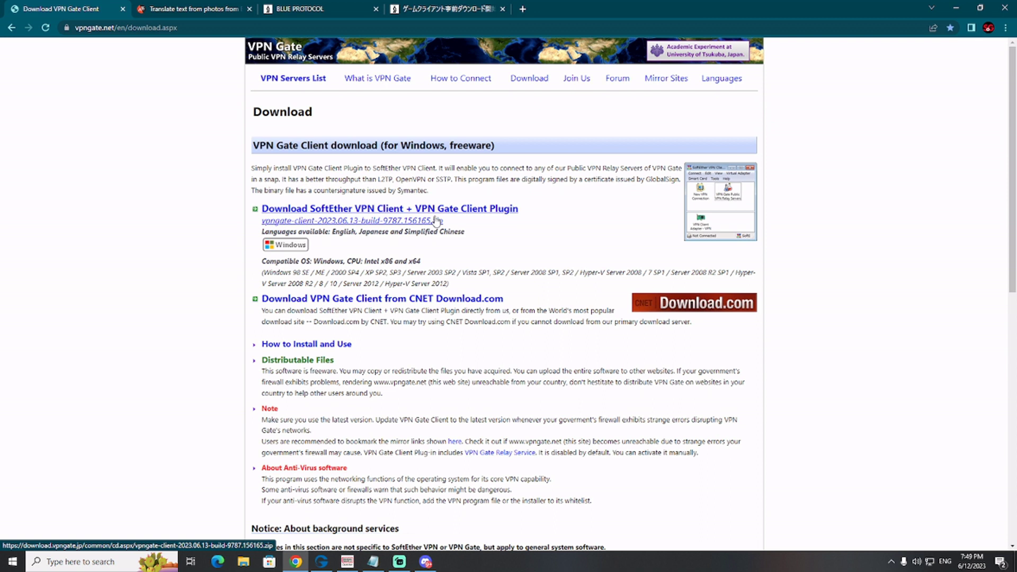
- Move the SoftEther VPN Client Manager shortcut to the open desktop area below AION Classic and launch the program
left_click(955, 6)
left_click(966, 10)
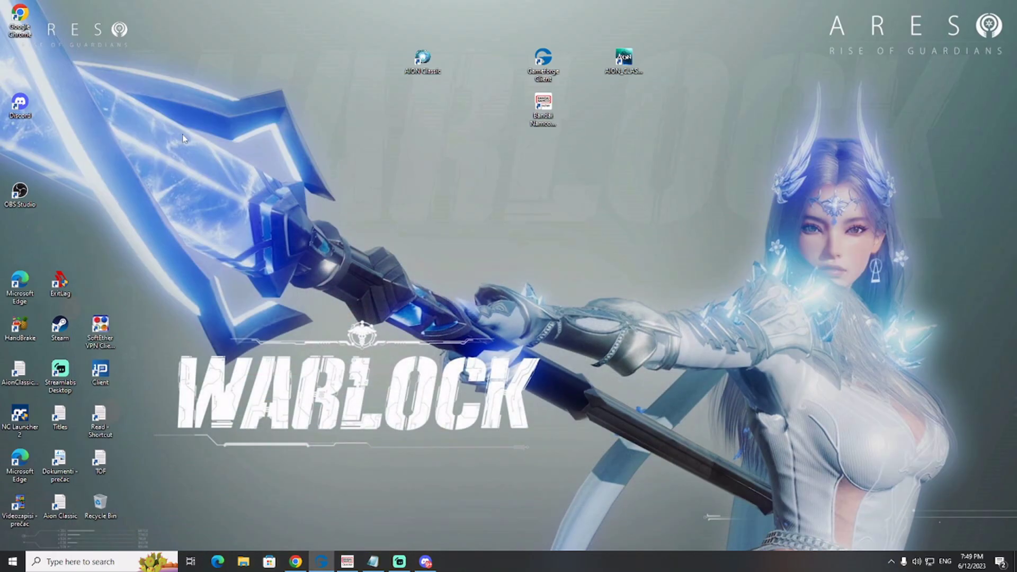
left_click_drag(100, 326, 417, 172)
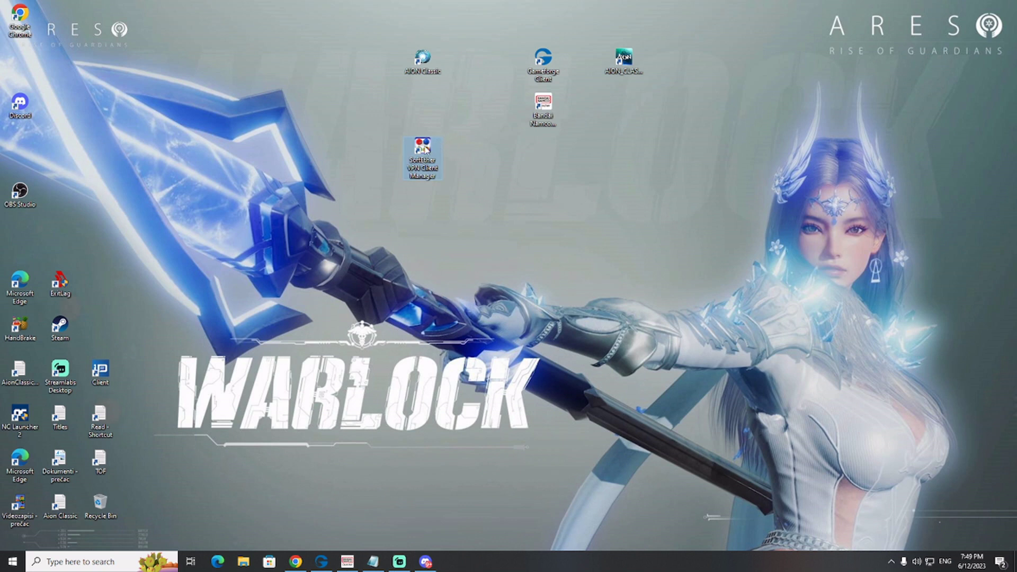
right_click(426, 150)
left_click(463, 176)
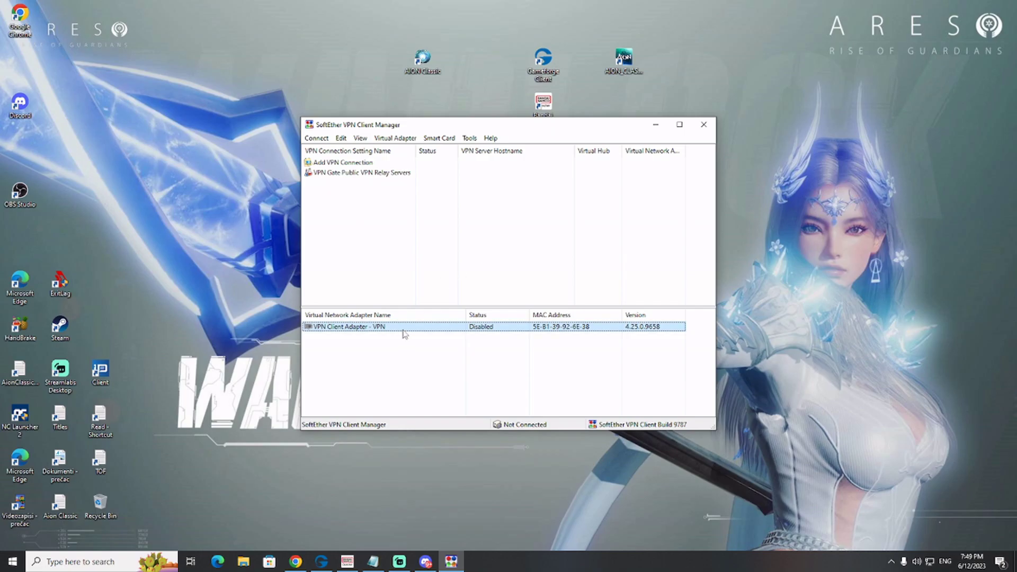
- Enable the VPN Client Adapter and open the VPN Gate Public VPN Relay Servers list
right_click(458, 330)
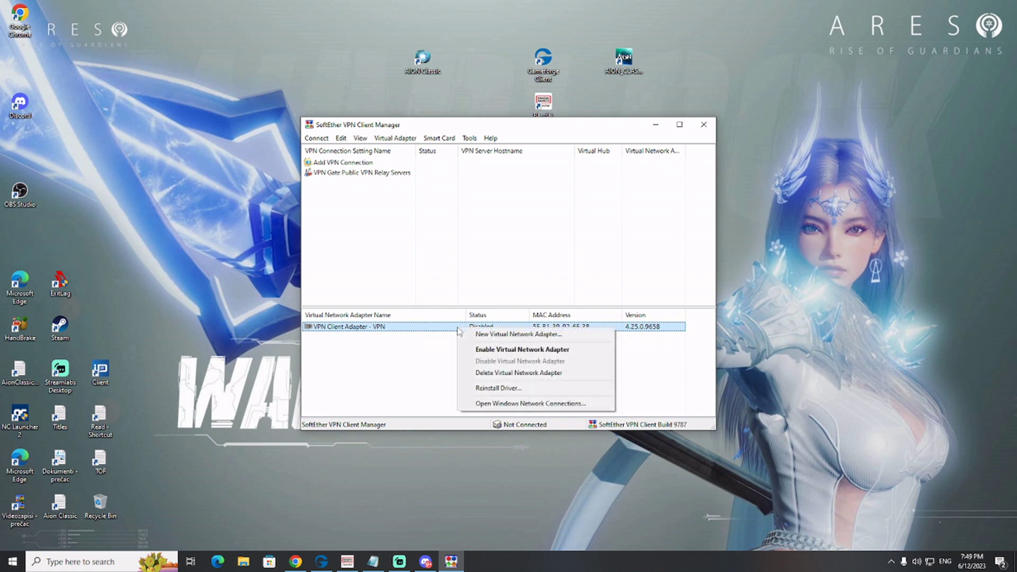
left_click(491, 351)
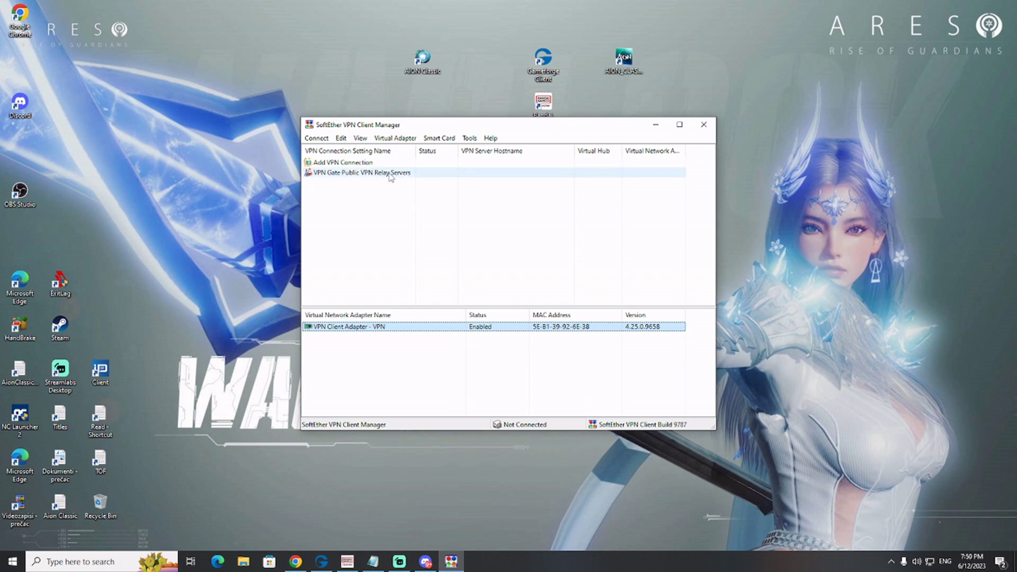
double_click(417, 175)
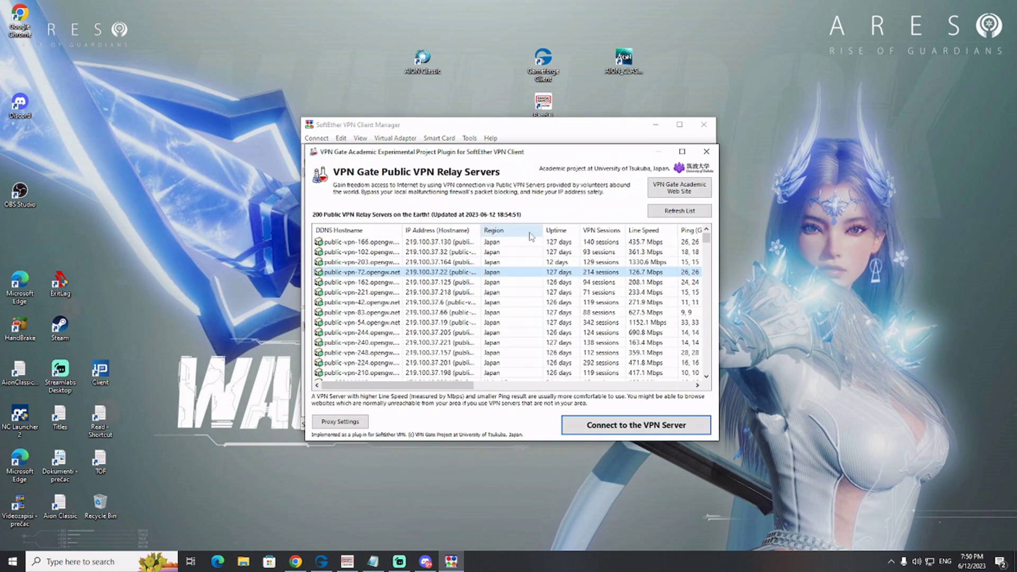
- Browse the relay servers by region and select the Japanese server public-vpn-54
scroll(528, 259, "down", 4)
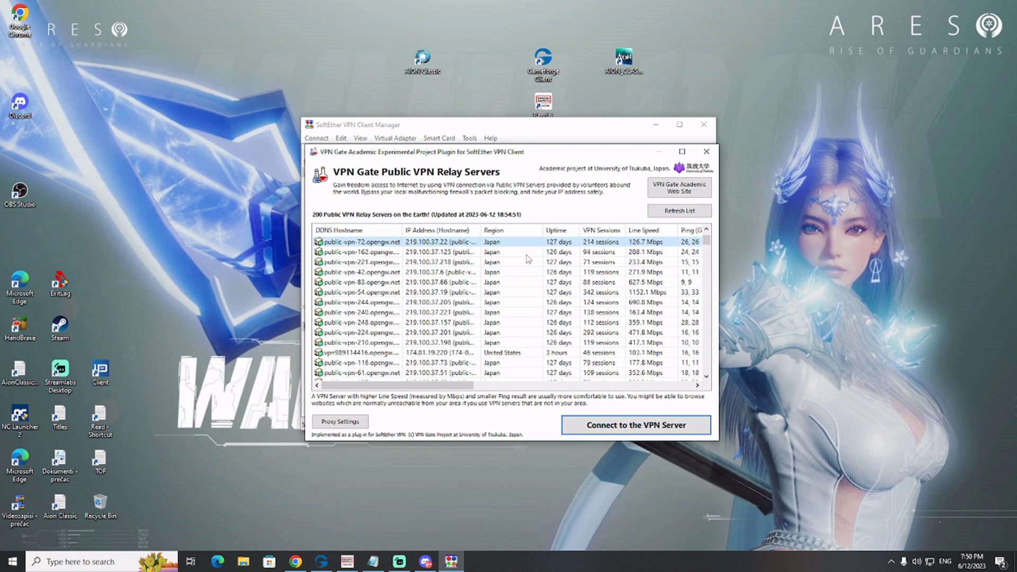
scroll(530, 272, "down", 6)
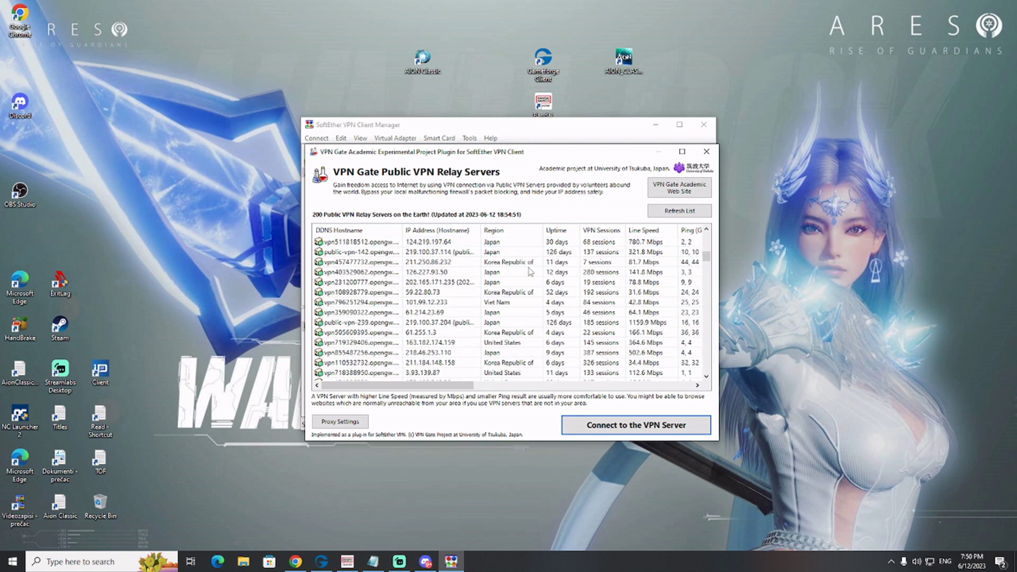
scroll(530, 271, "down", 8)
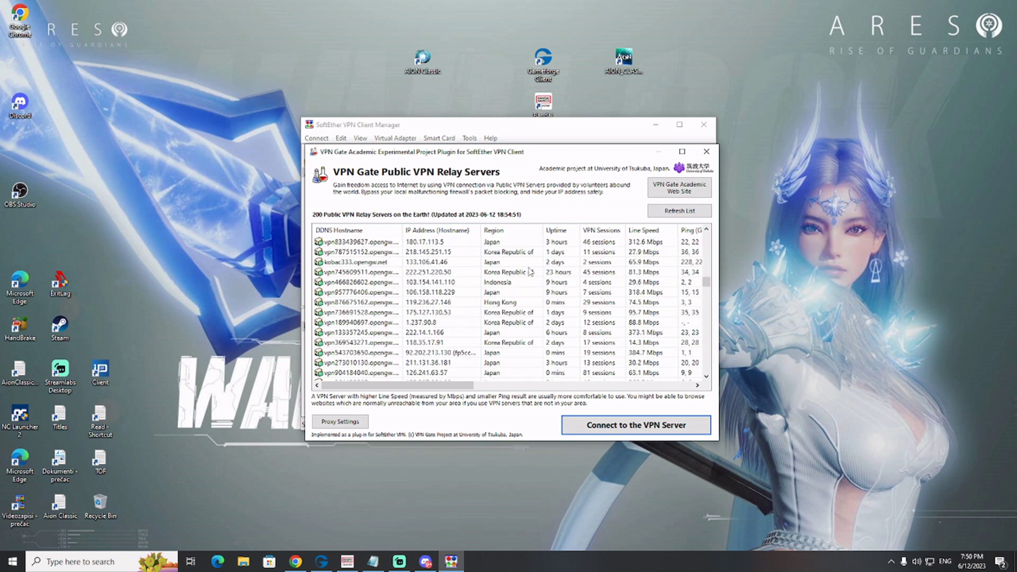
scroll(530, 271, "down", 6)
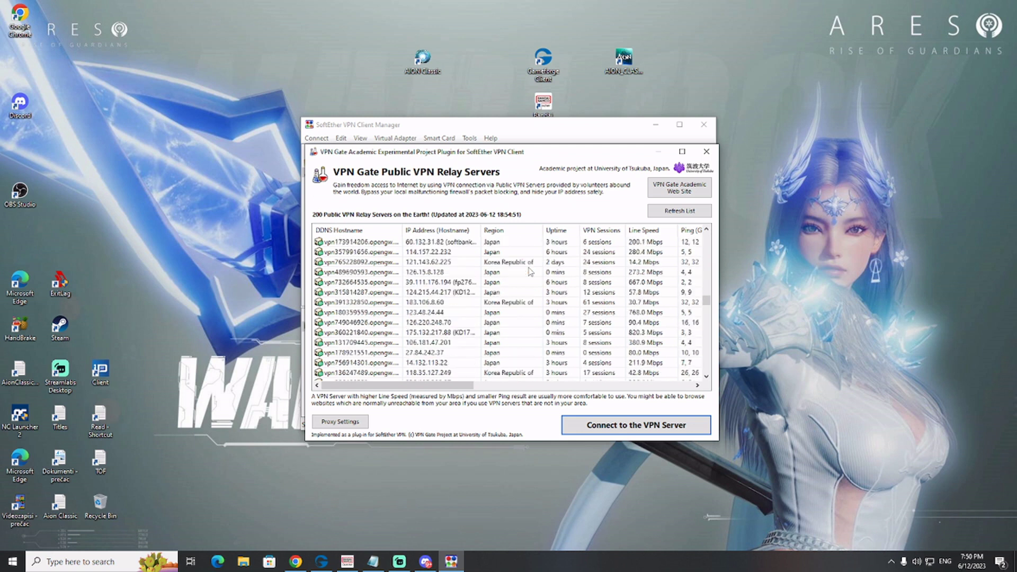
scroll(529, 271, "down", 8)
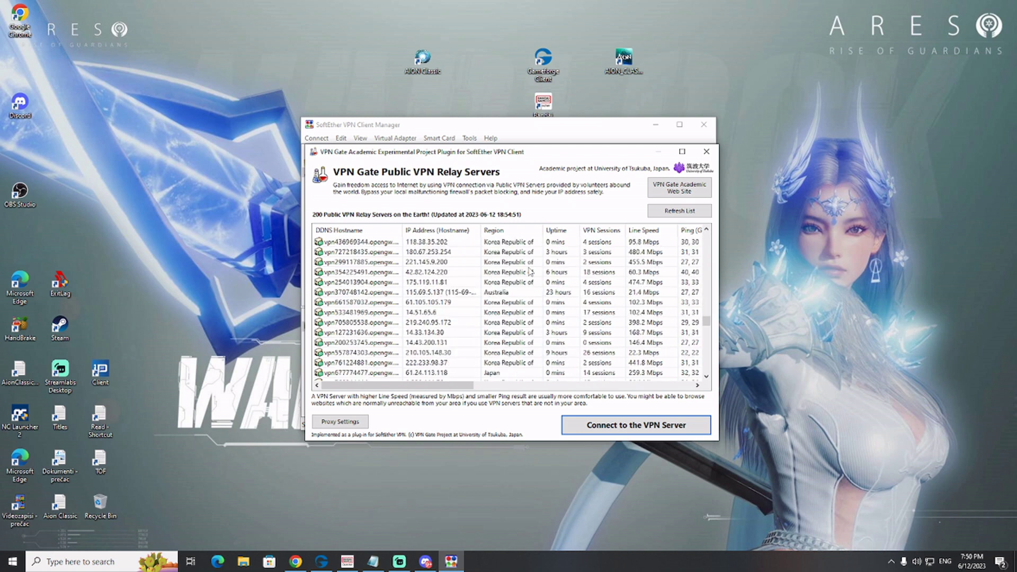
scroll(530, 271, "up", 15)
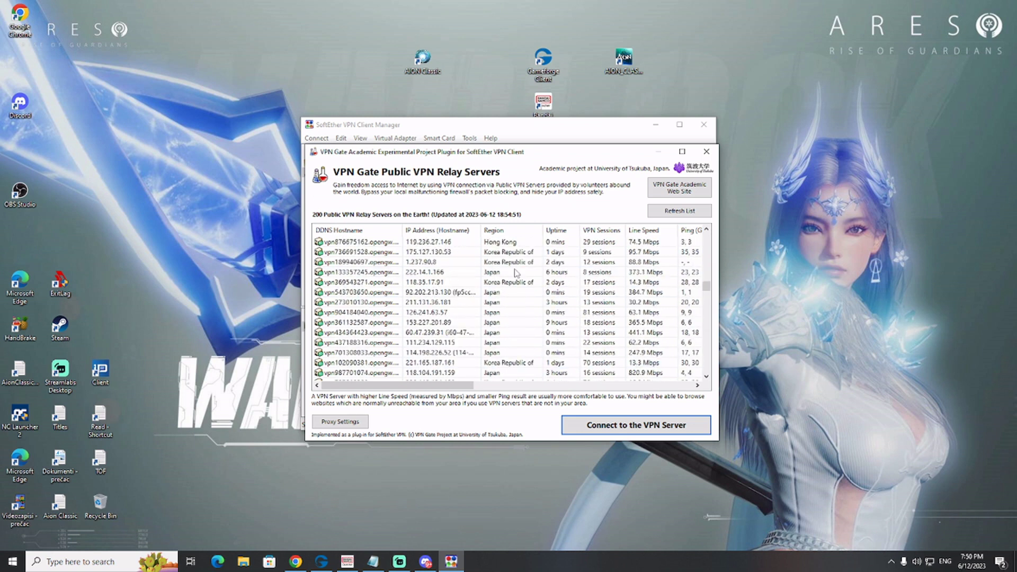
scroll(509, 273, "up", 5)
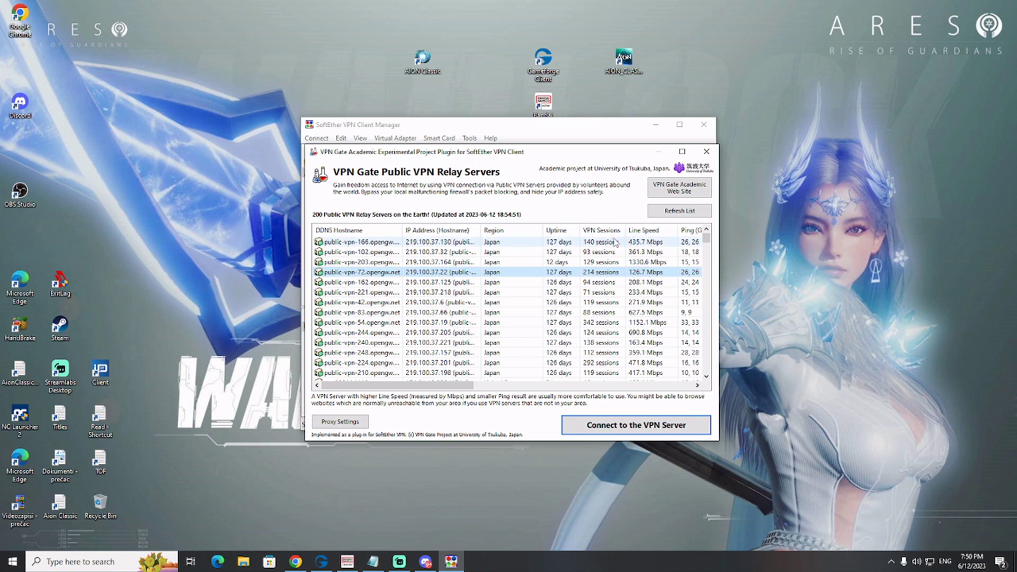
left_click(535, 323)
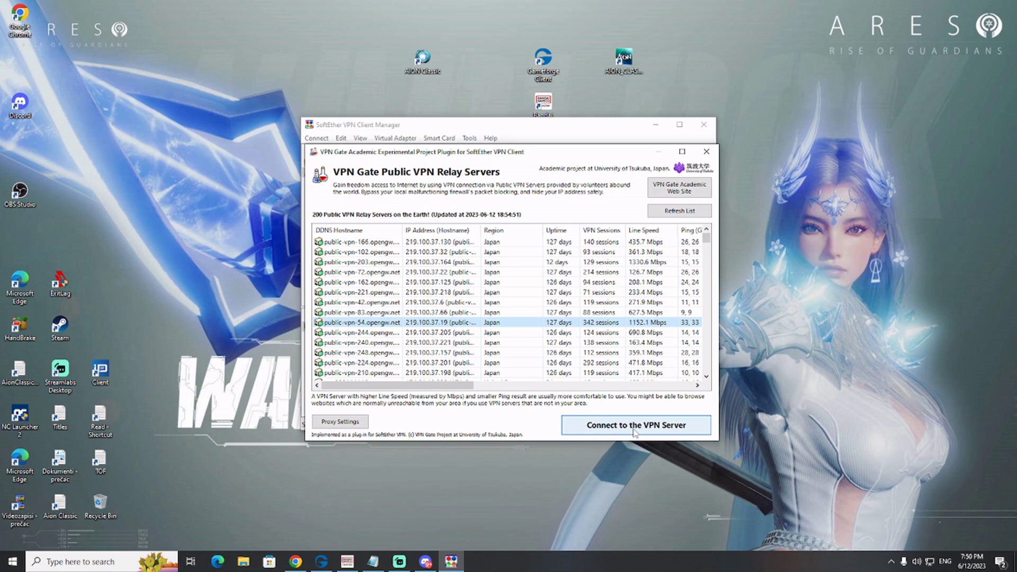
- Switch to Chrome and view the Yandex image translation page and the Blue Protocol home page
left_click(295, 562)
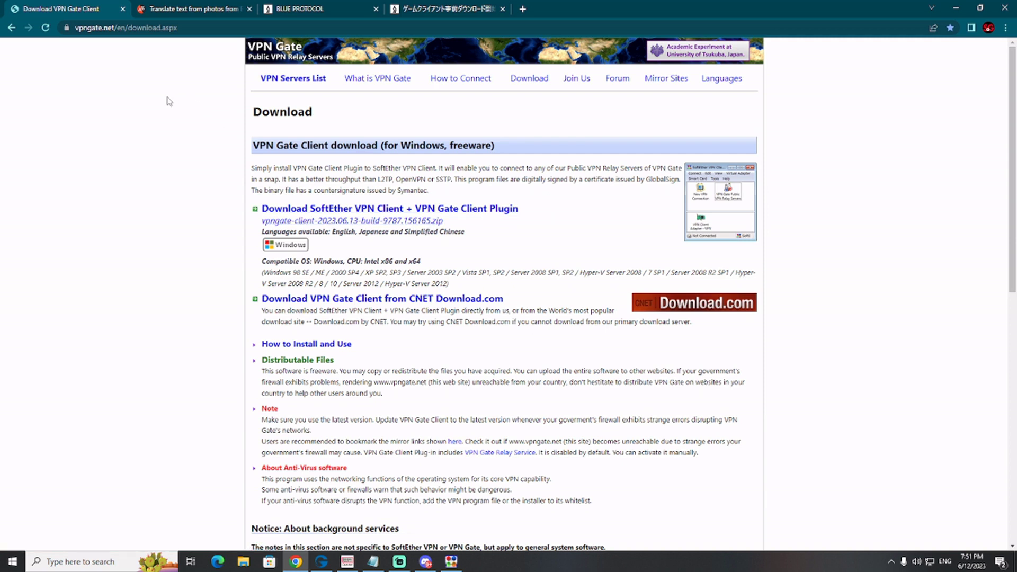
left_click(180, 12)
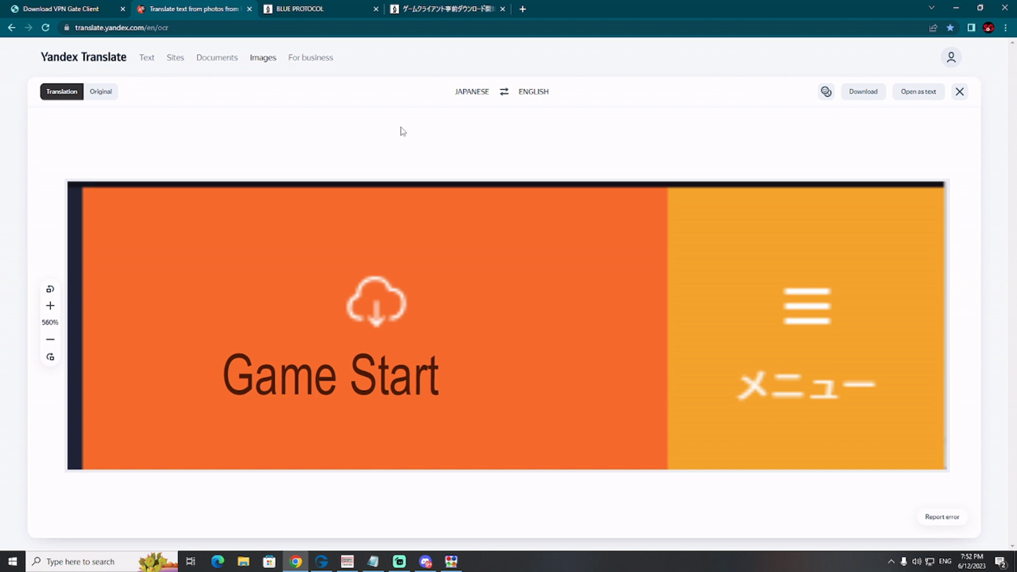
left_click(341, 9)
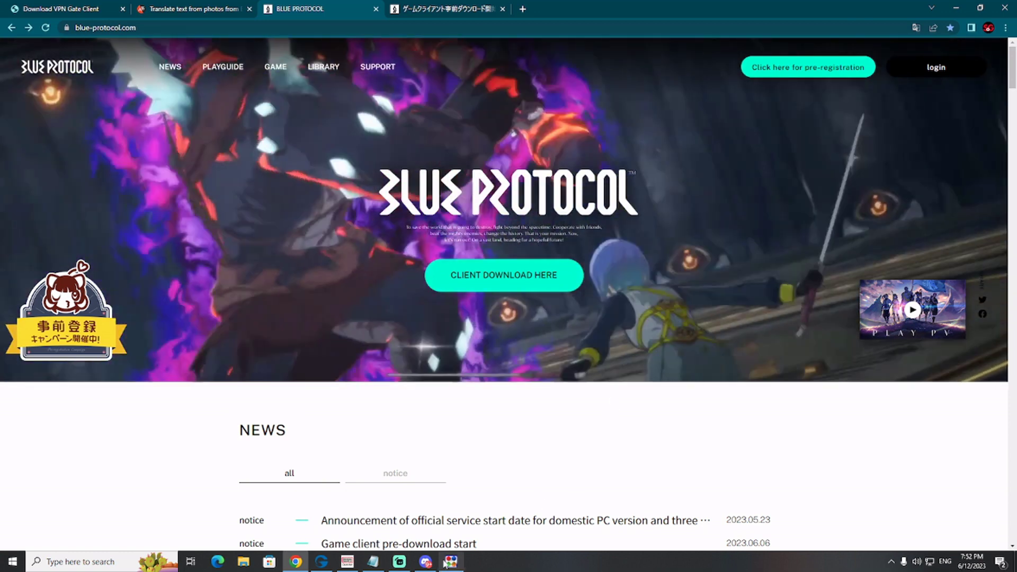
- Close the VPN Gate server list and the SoftEther VPN Client Manager window
left_click(450, 563)
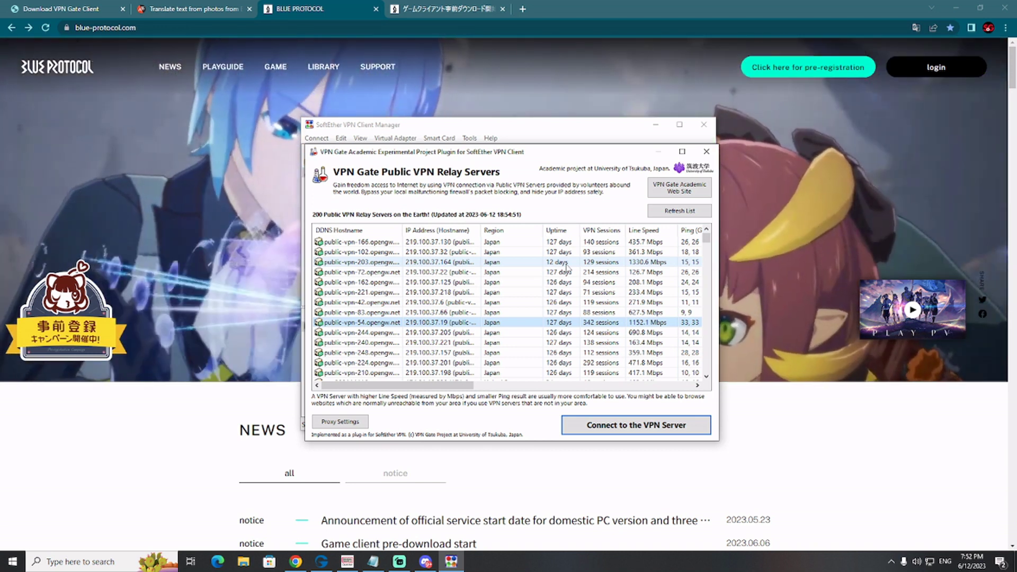
left_click(705, 152)
left_click(705, 124)
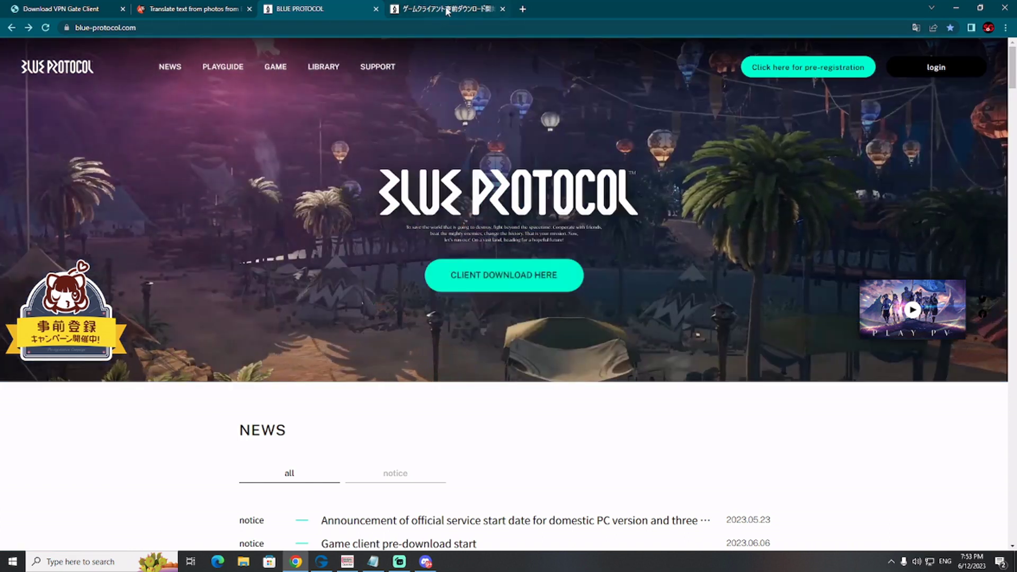
- Read the game client pre-download notice on the Blue Protocol site, including the uninstall instructions for the network test client
left_click(532, 283)
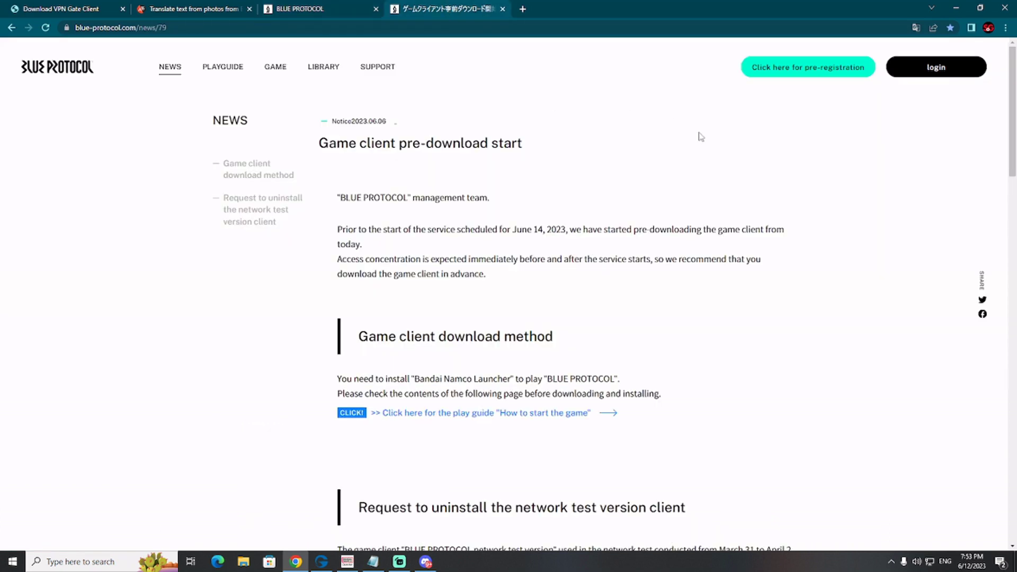
scroll(701, 137, "down", 6)
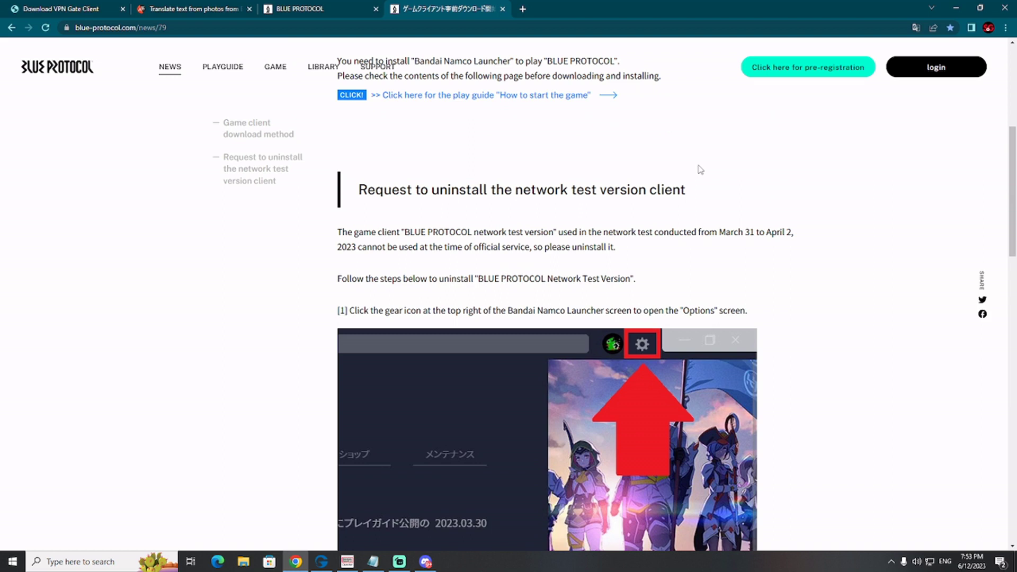
- Bring up the Bandai Namco Launcher over the bare desktop and choose Game Start (ゲームスタート) for BLUE PROTOCOL
left_click(347, 561)
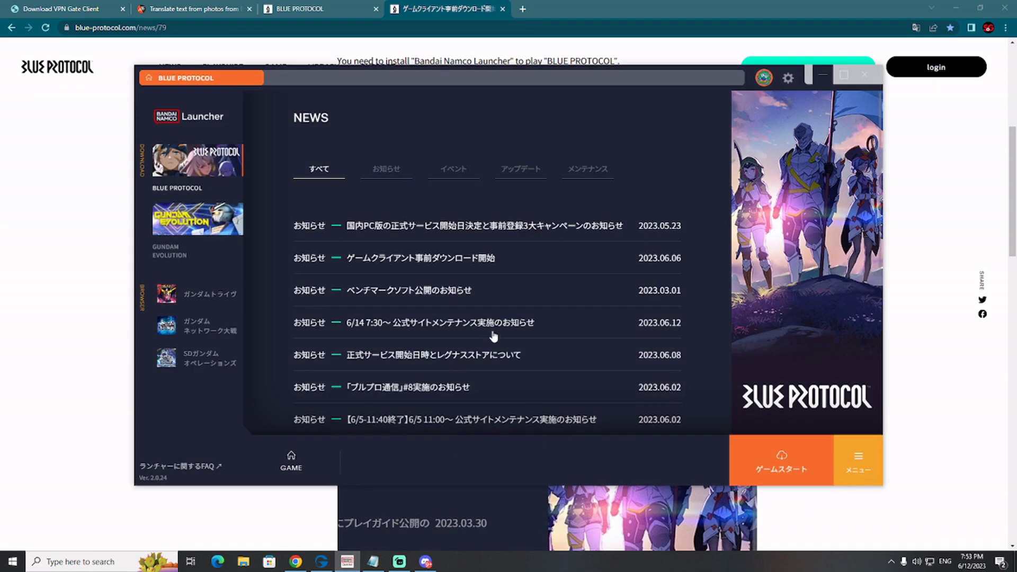
left_click(957, 10)
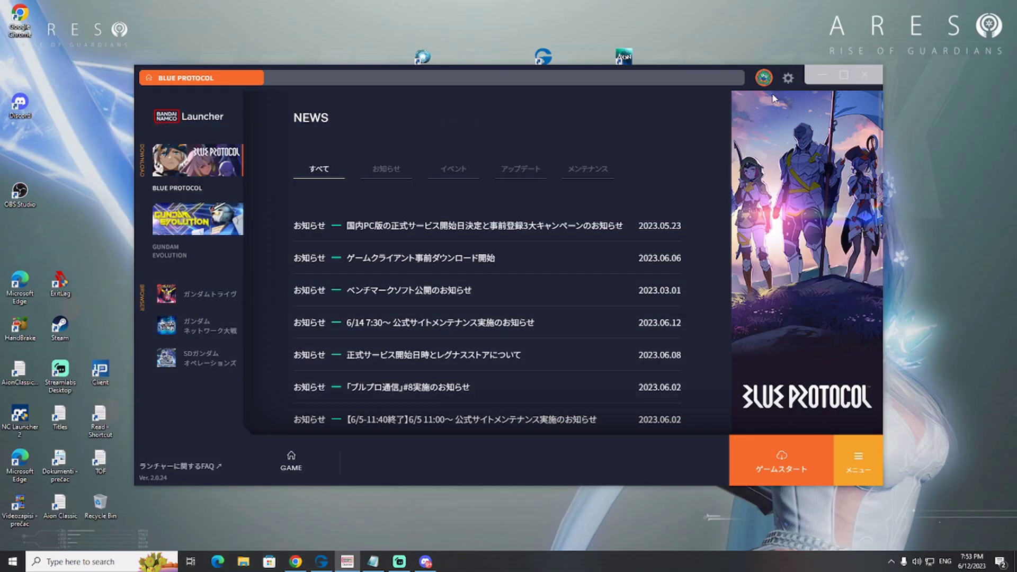
left_click(844, 75)
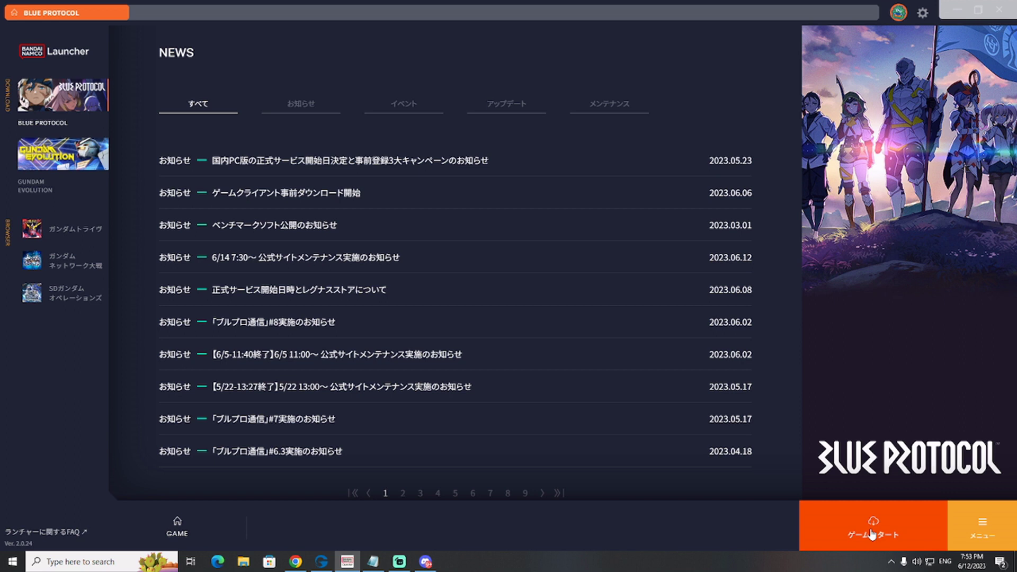
left_click(977, 9)
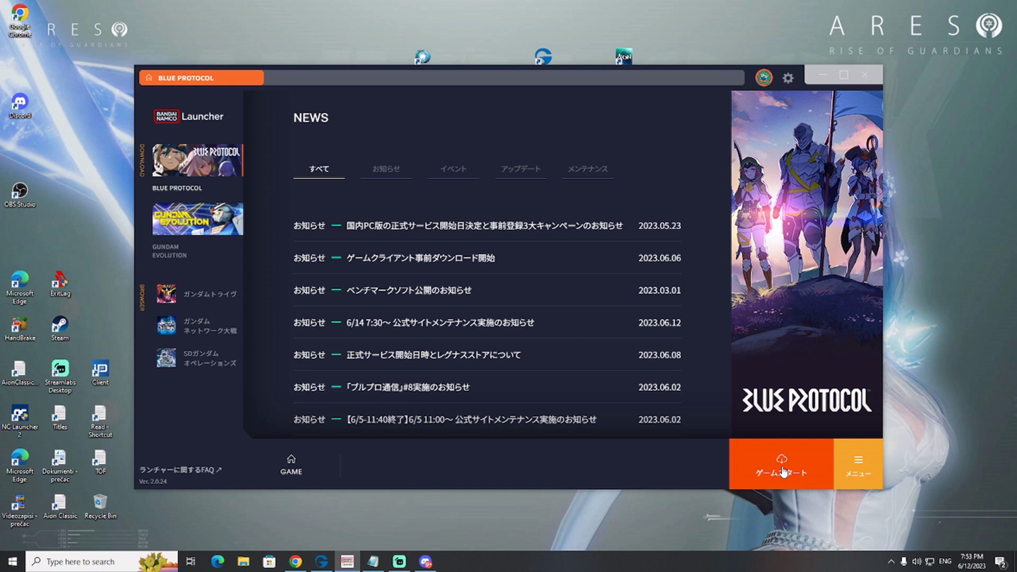
left_click(789, 471)
- Compare the launcher's Japanese labels with their English translation in the Yandex Translate image page in Chrome
left_click(296, 562)
left_click(188, 9)
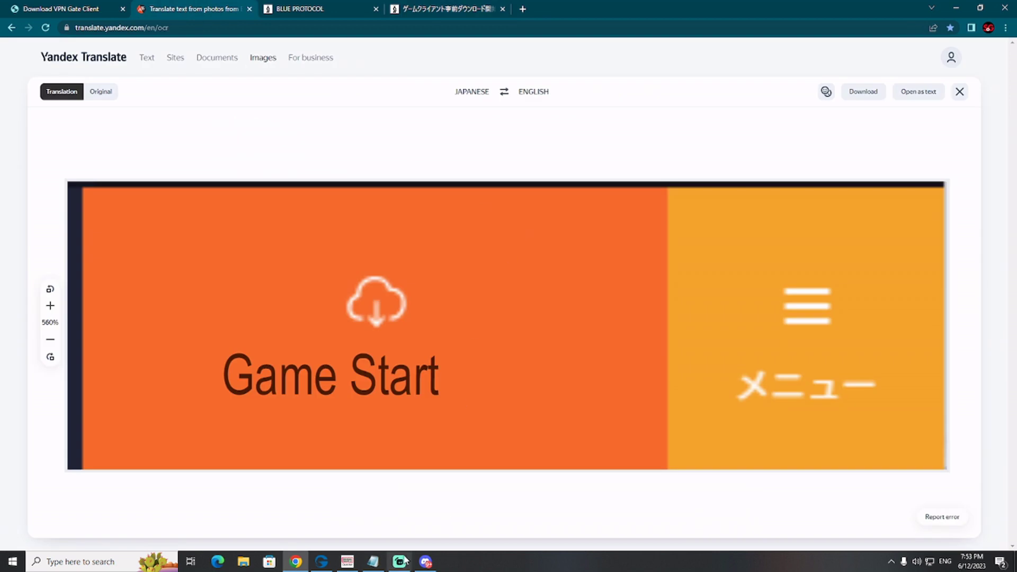
left_click(347, 562)
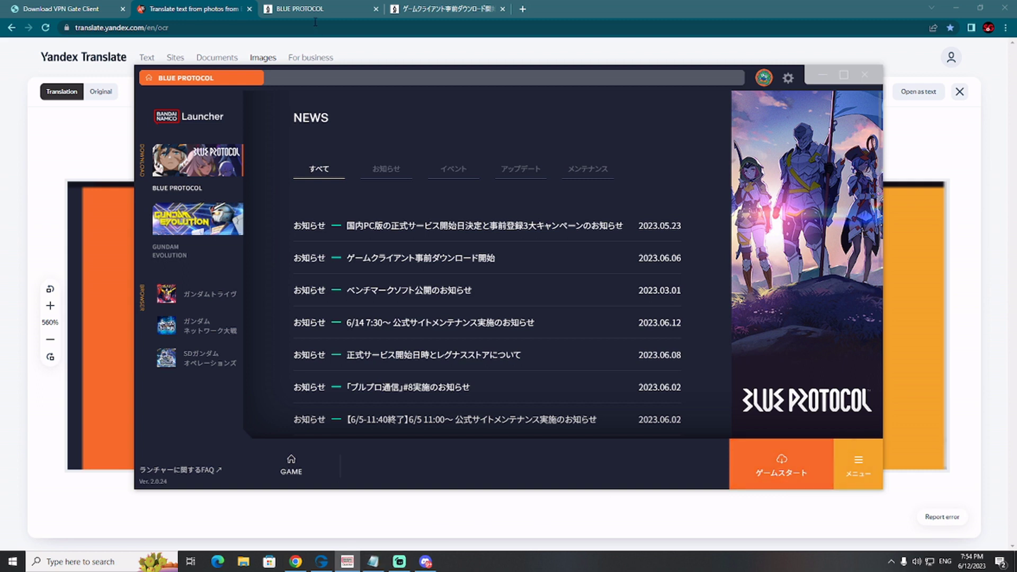
left_click(208, 14)
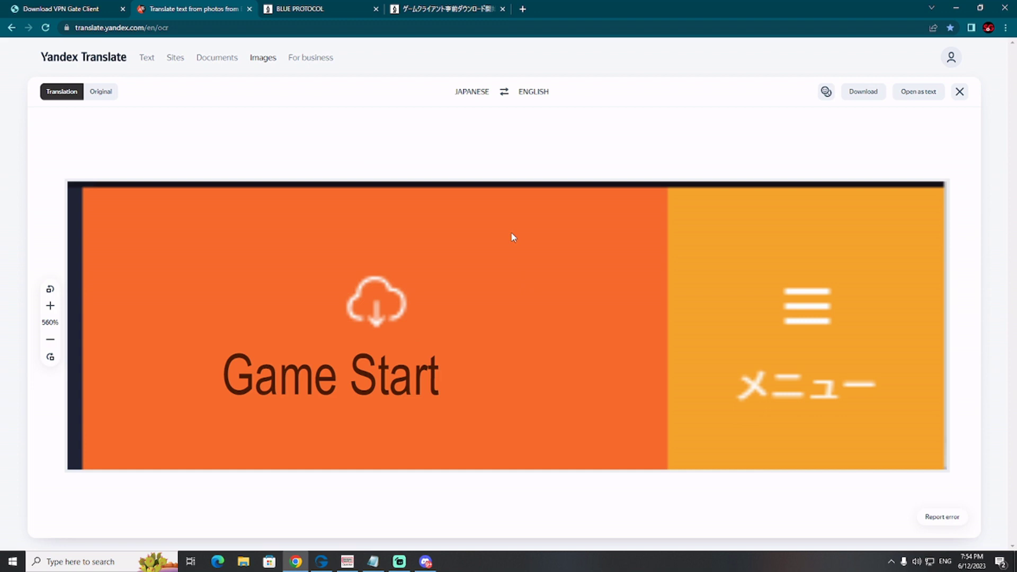
- Check the BLUE PROTOCOL page in the Bandai Namco Launcher and return to the VPN Gate download page in Chrome
left_click(955, 9)
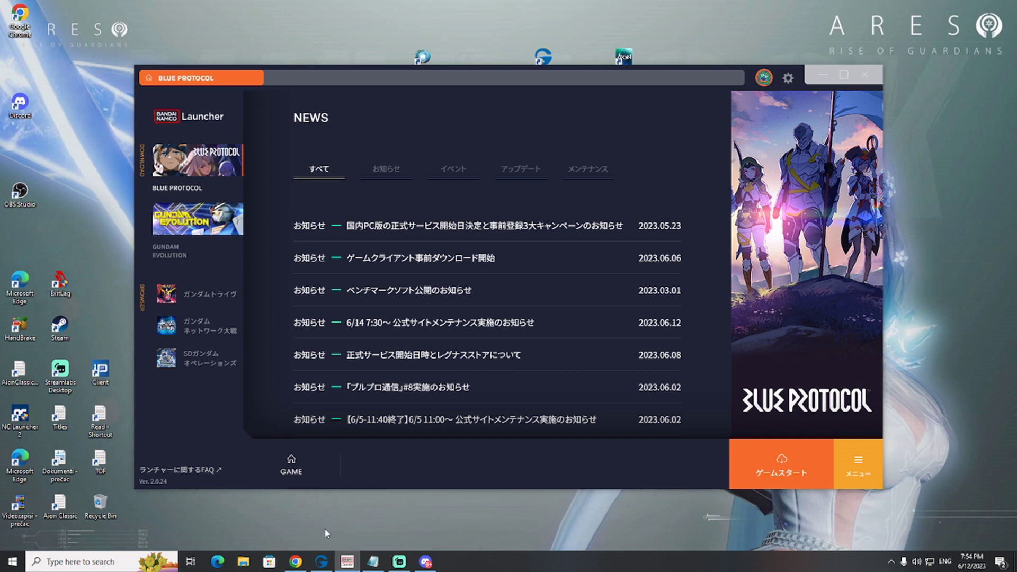
left_click(296, 561)
left_click(78, 10)
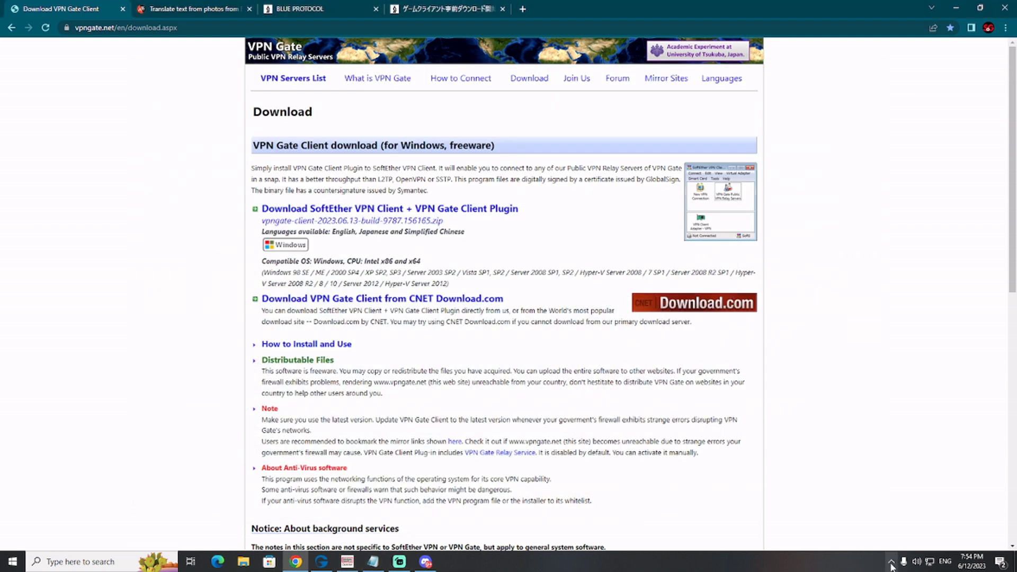
- Show the SoftEther VPN Client Manager again and open its VPN Gate Public VPN Relay Servers list
left_click(891, 563)
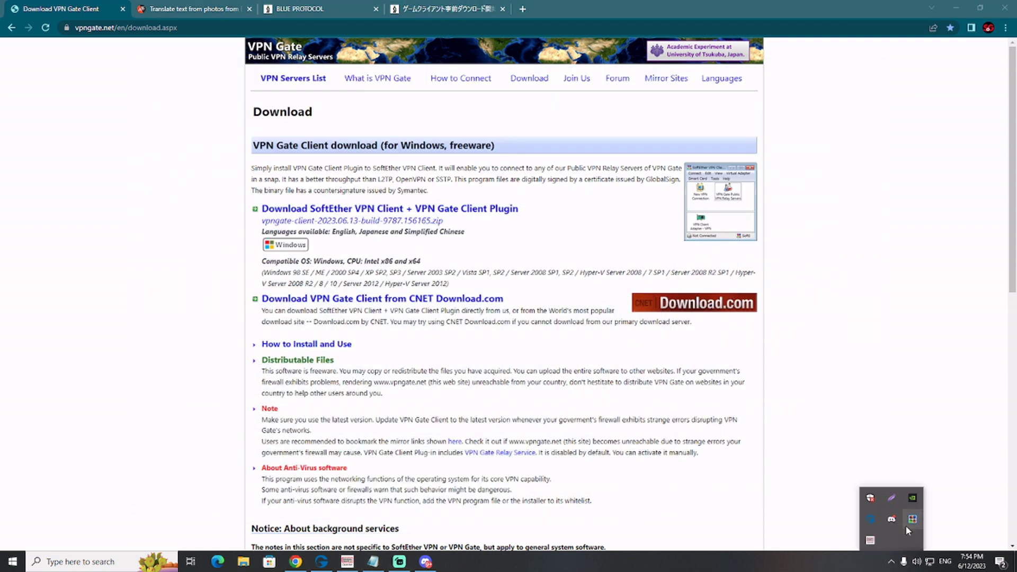
right_click(909, 524)
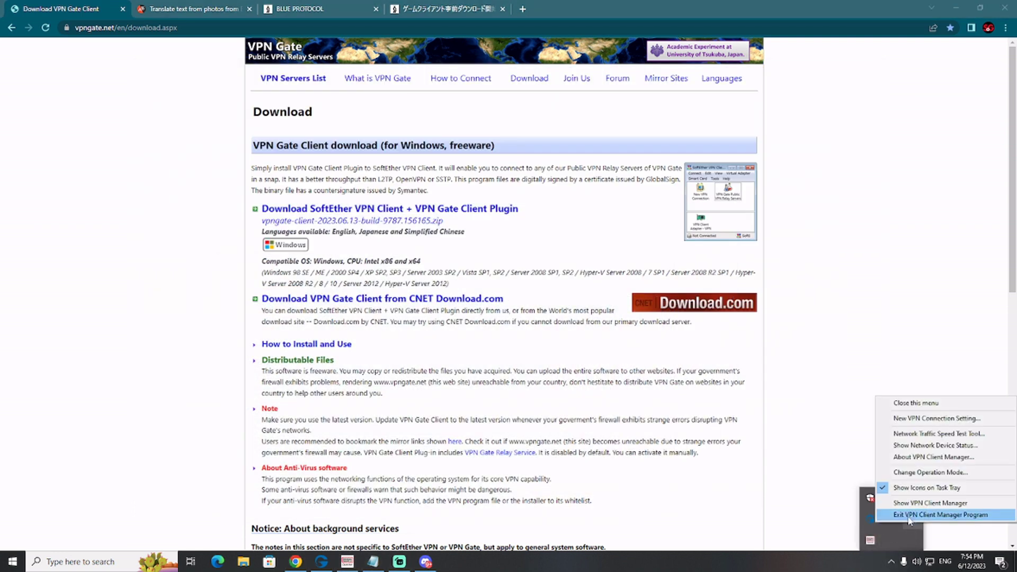
left_click(908, 502)
double_click(394, 173)
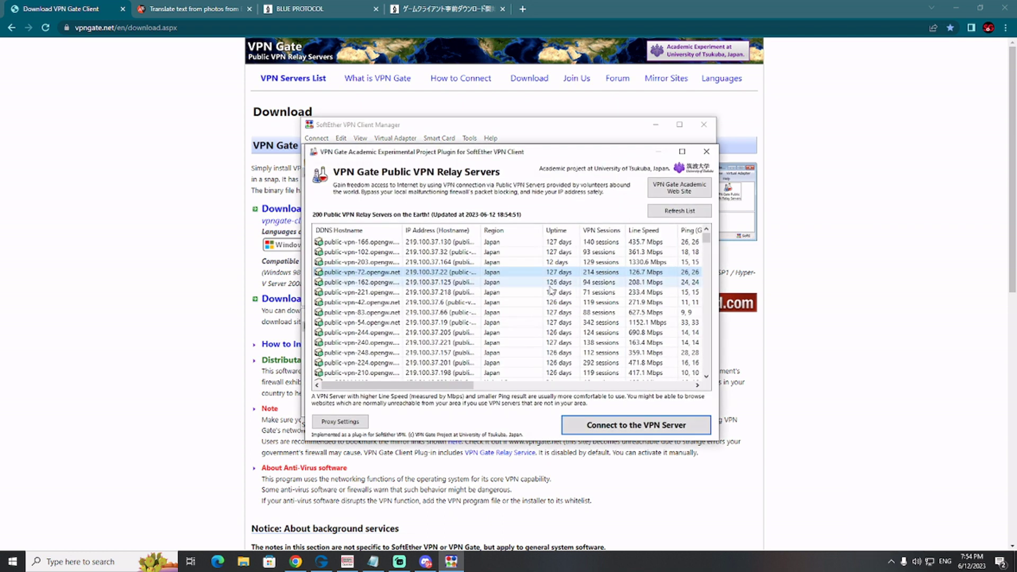
- Look through the Japanese relay servers by uptime, sessions, line speed and ping, and close the server list
scroll(550, 290, "down", 4)
scroll(551, 291, "down", 1)
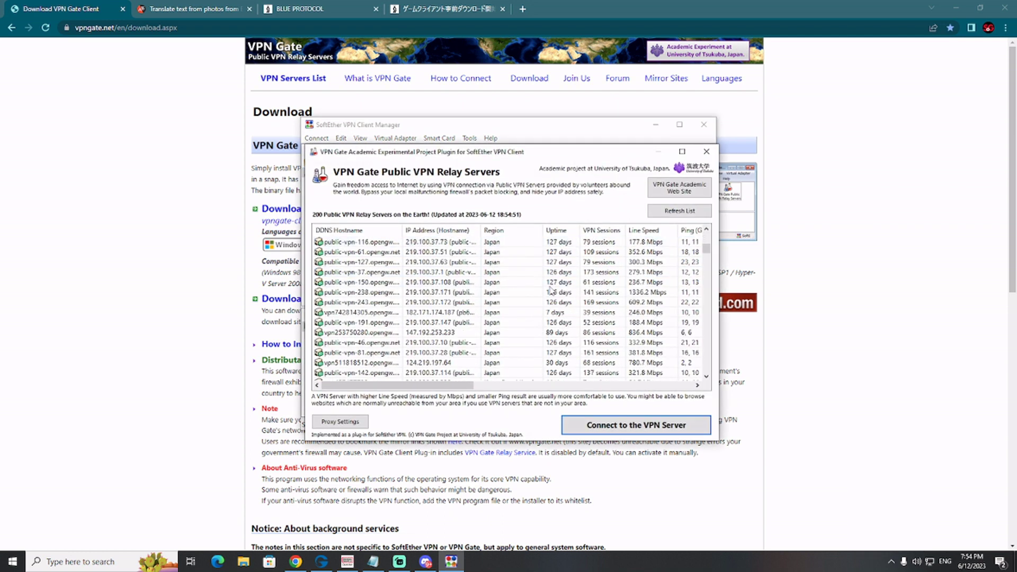
left_click(705, 152)
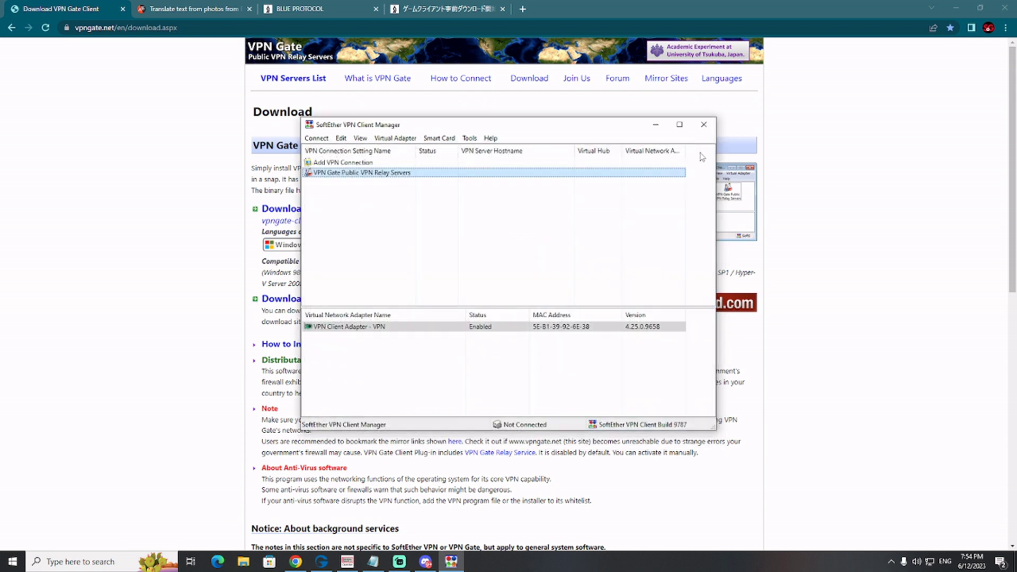
- Review the Yandex image translation, the Blue Protocol home page and the beginning of the game client pre-download notice
left_click(162, 8)
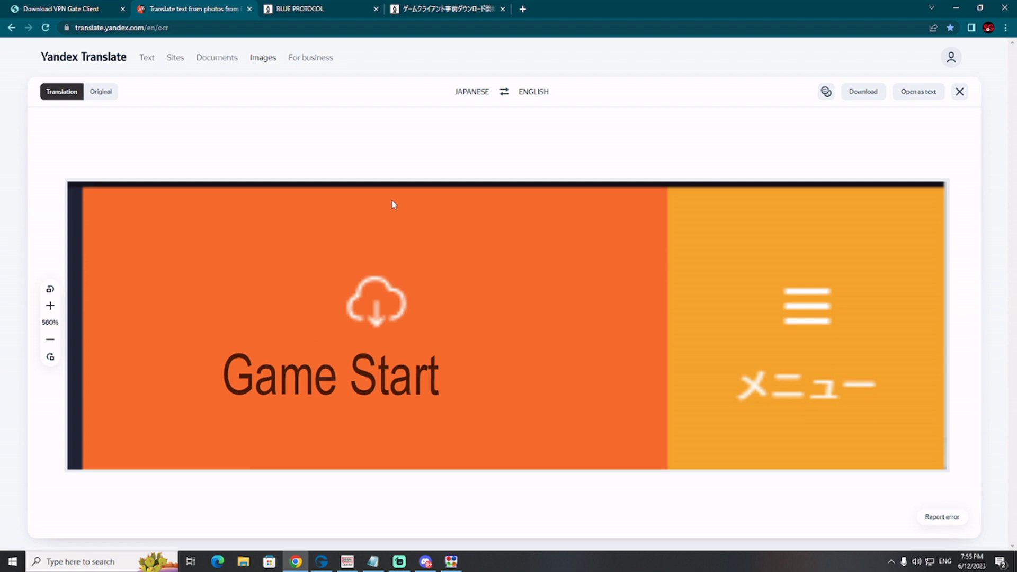
left_click(326, 8)
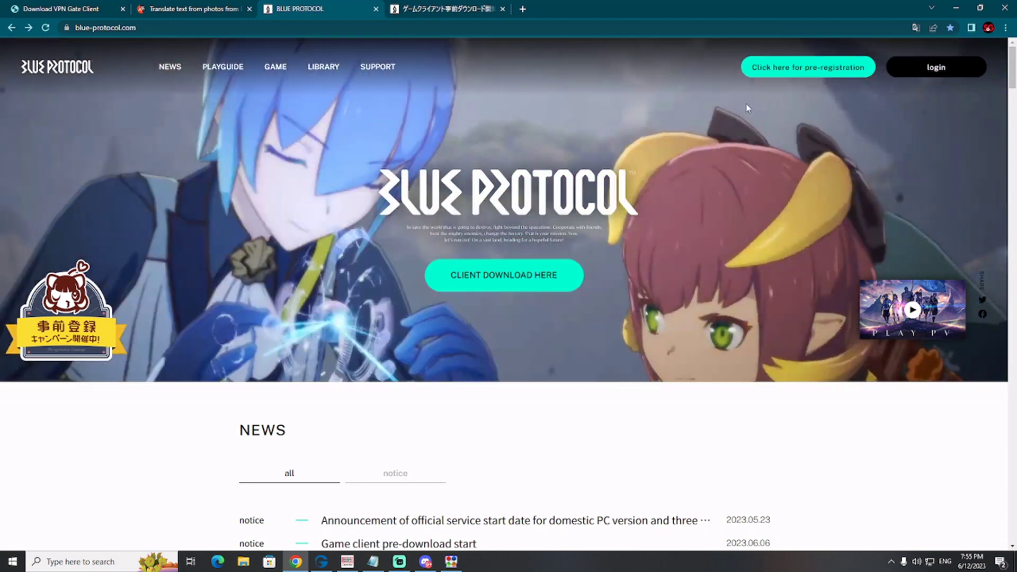
left_click(451, 12)
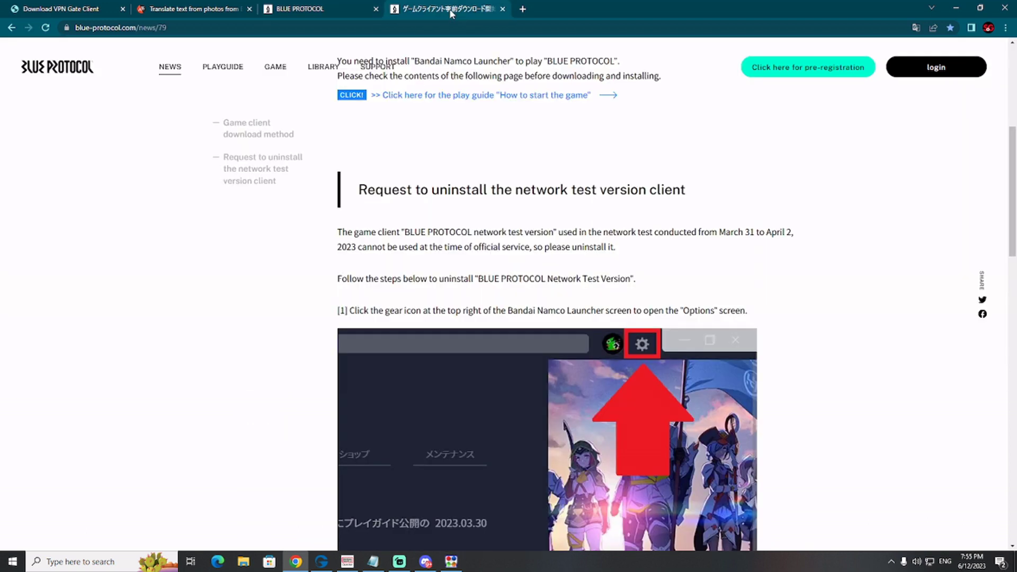
scroll(642, 189, "up", 4)
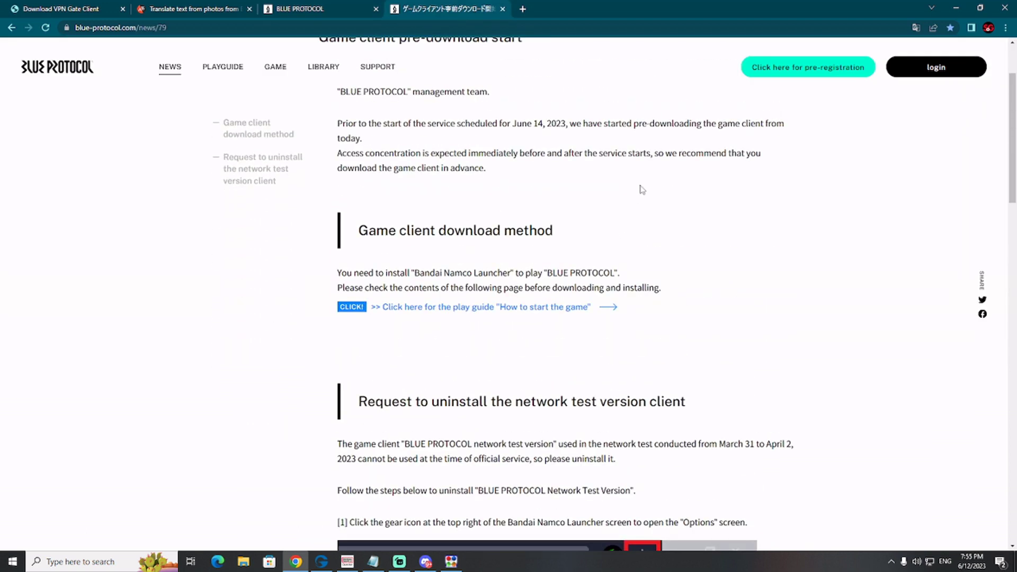
scroll(599, 219, "up", 2)
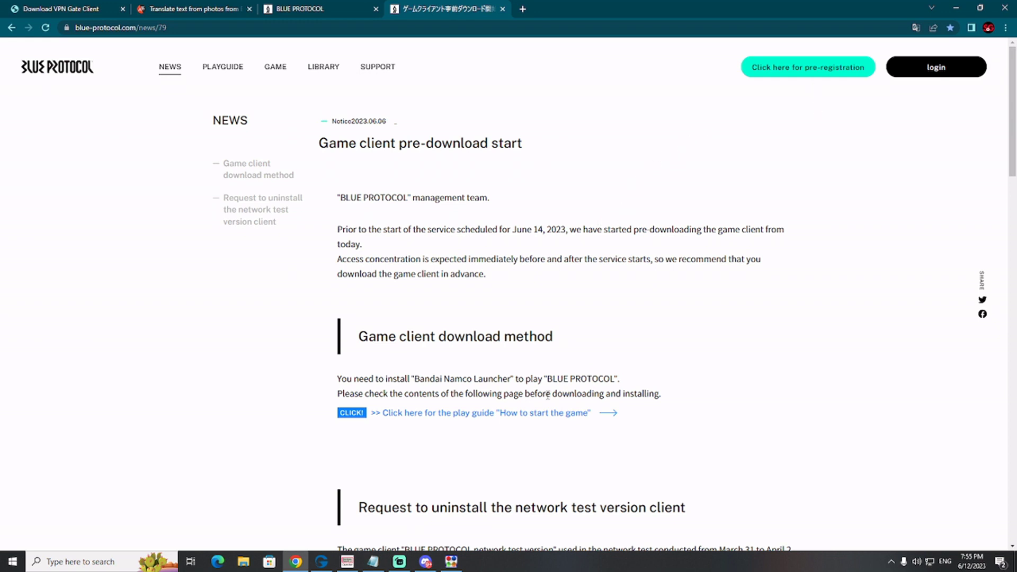
- Minimise Chrome and switch to the Bandai Namco Launcher
left_click(955, 8)
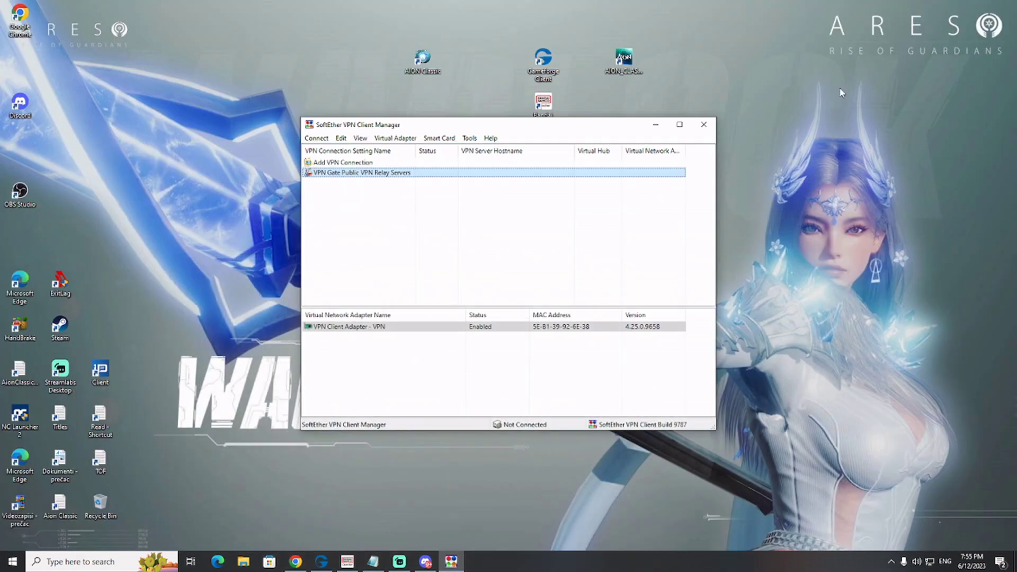
left_click(347, 561)
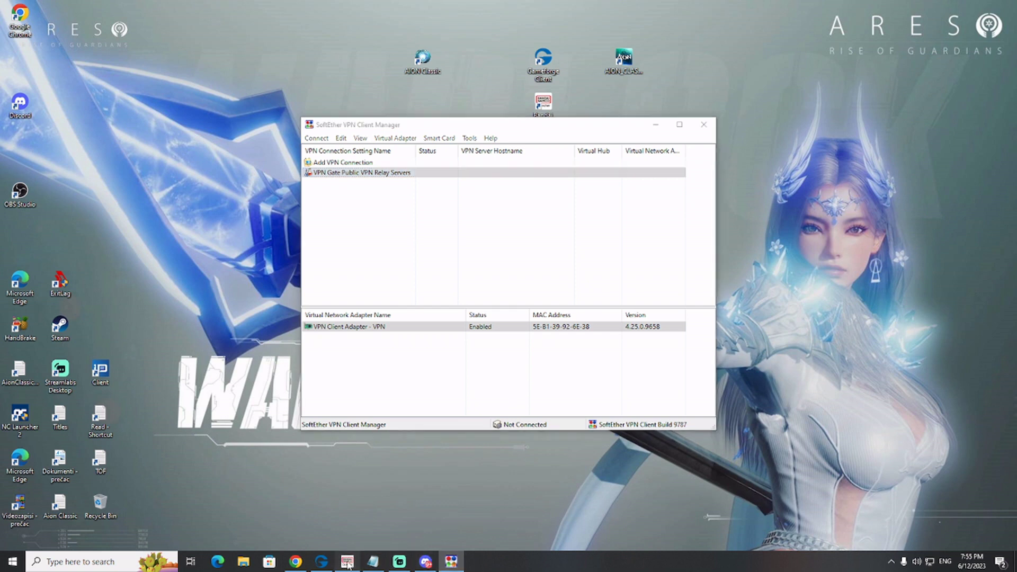